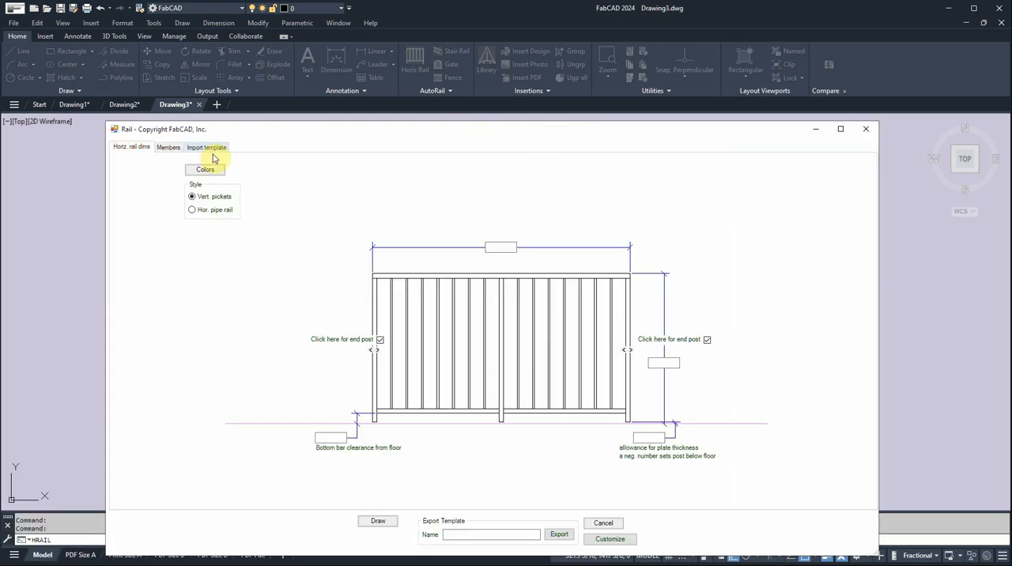
Load the 1-1/4" tube rail template into the horizontal rail dialog.
{"action": "left_click", "coordinate": [212, 149]}
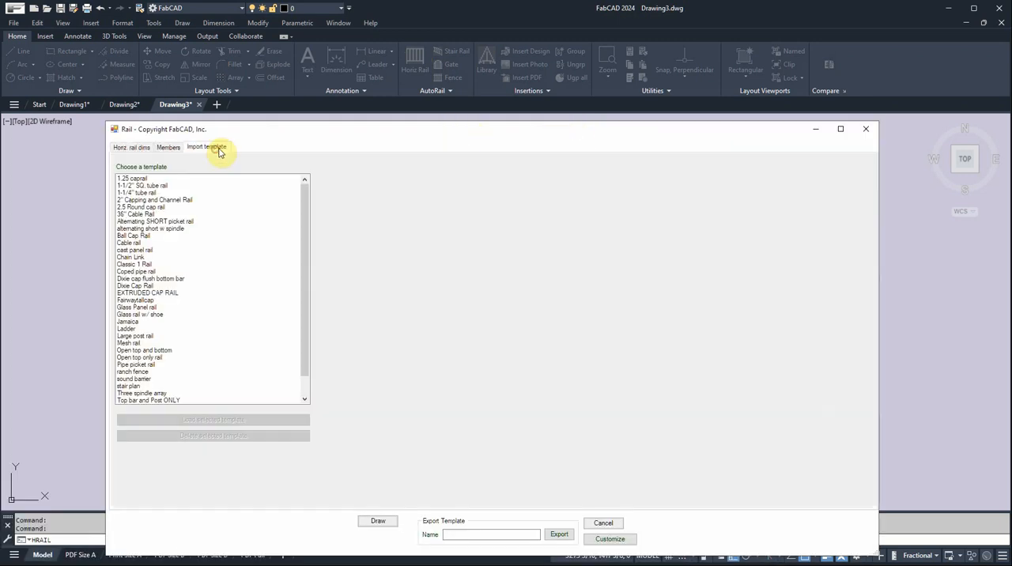
{"action": "left_click", "coordinate": [142, 193]}
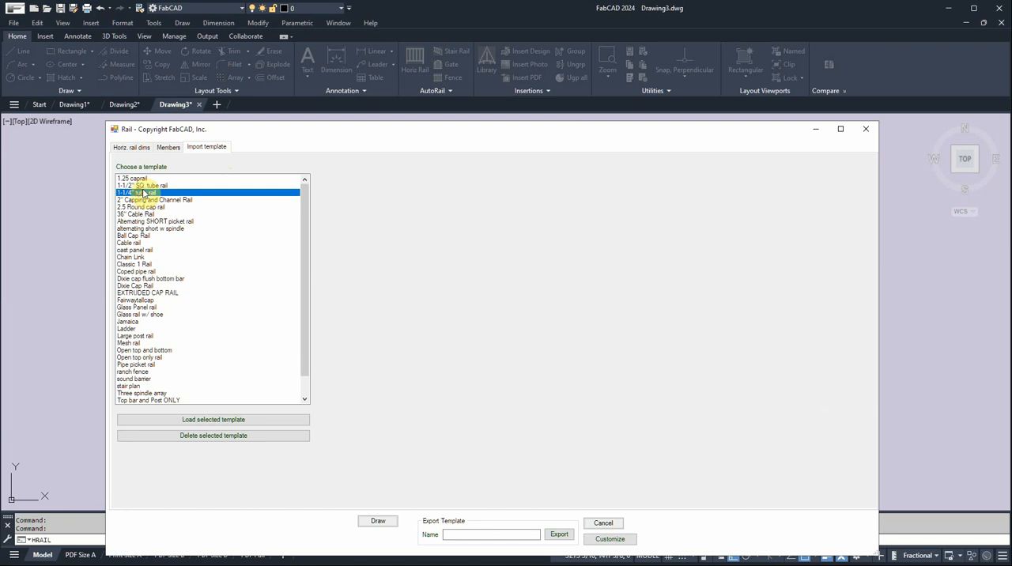
{"action": "left_click", "coordinate": [224, 419]}
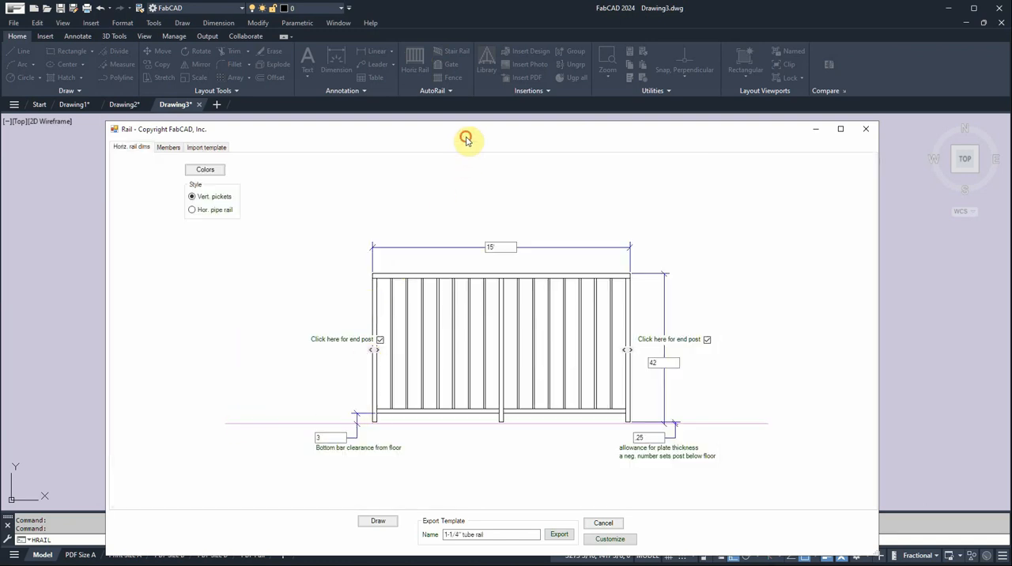
{"action": "left_click_drag", "start_coordinate": [464, 132], "coordinate": [454, 121]}
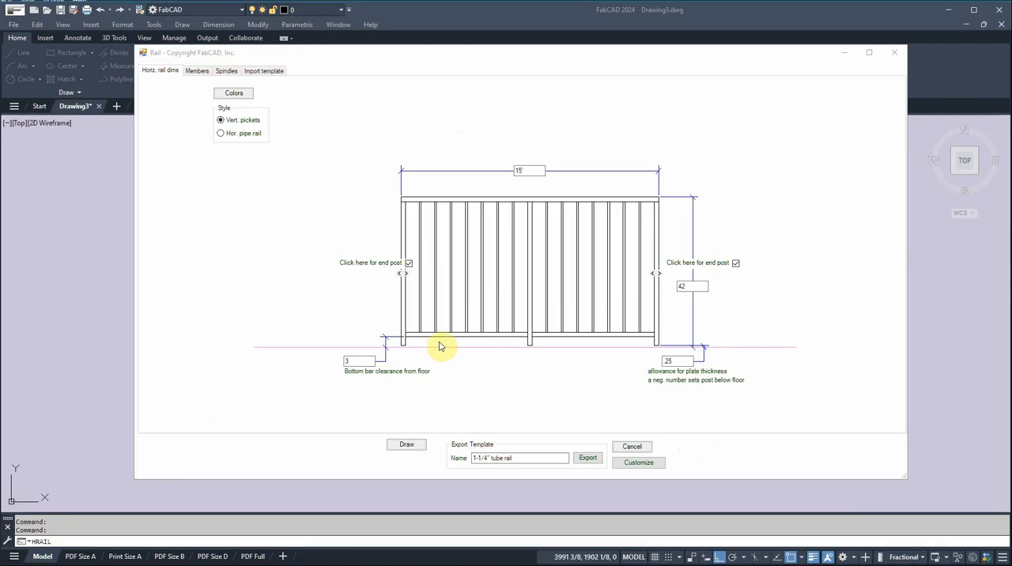
Try the rail without its left end post and in the horizontal pipe rail style, restoring the end post and vertical pickets.
{"action": "left_click", "coordinate": [408, 263]}
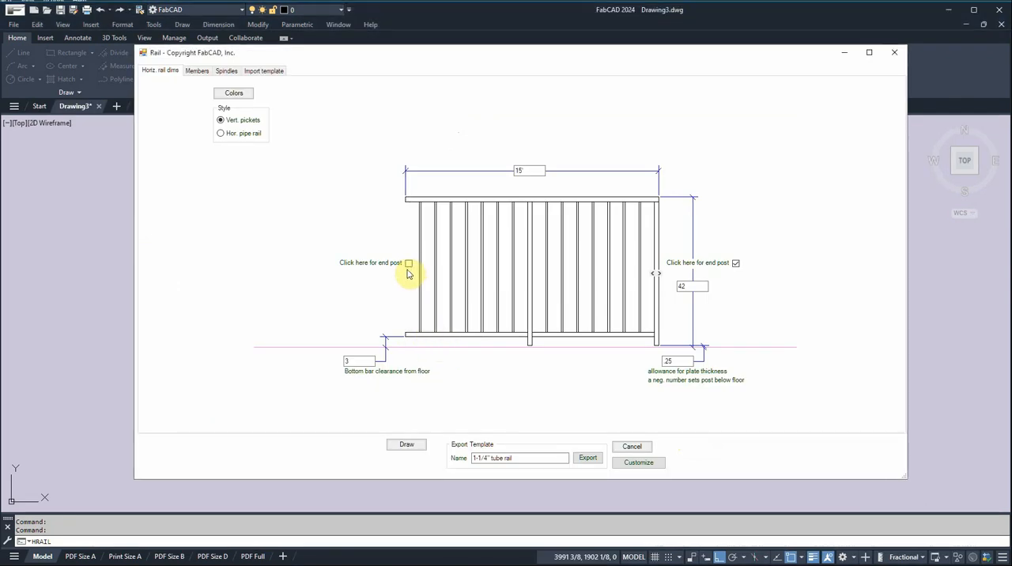
{"action": "left_click", "coordinate": [408, 263]}
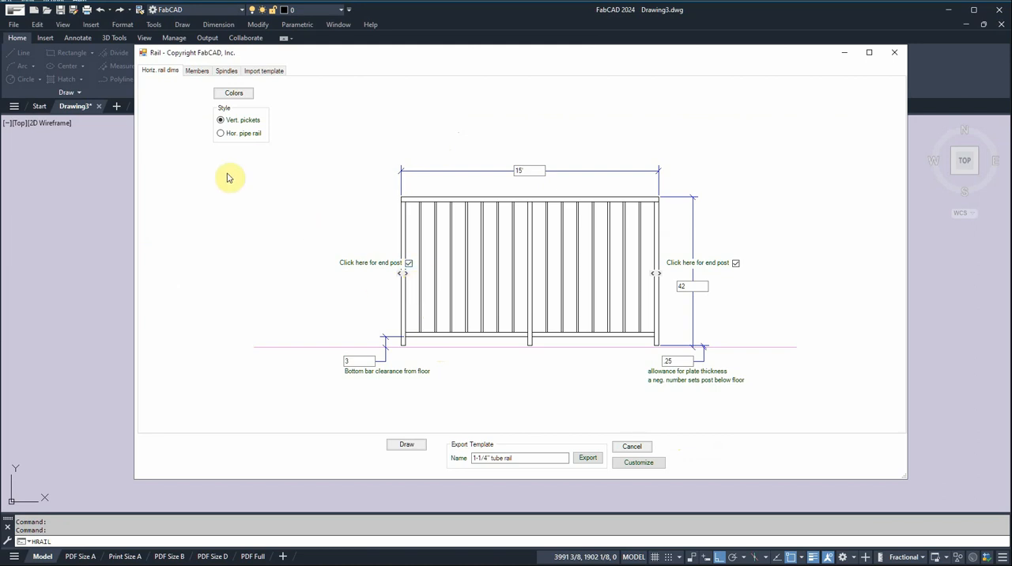
{"action": "left_click", "coordinate": [221, 133]}
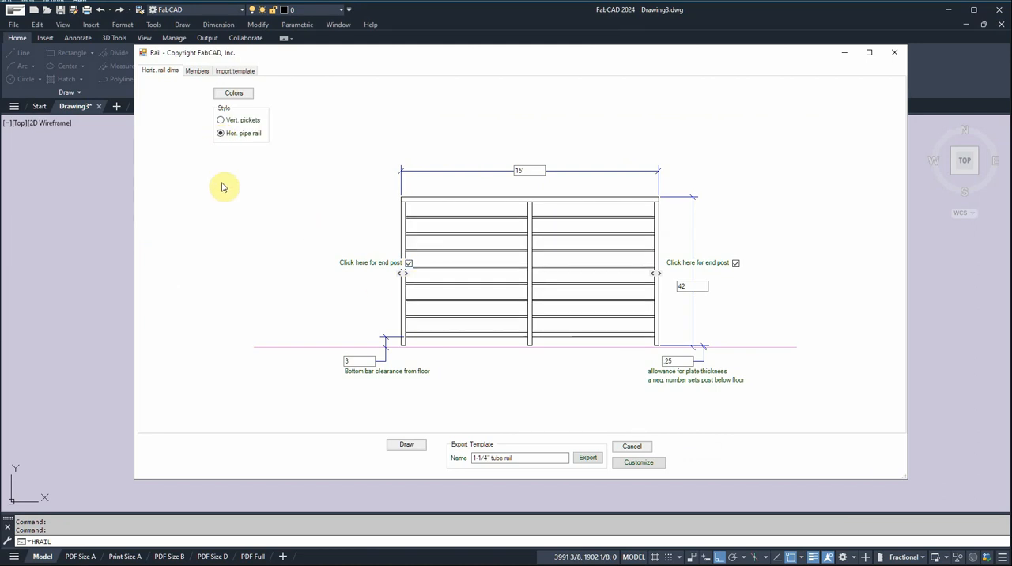
{"action": "left_click", "coordinate": [221, 119]}
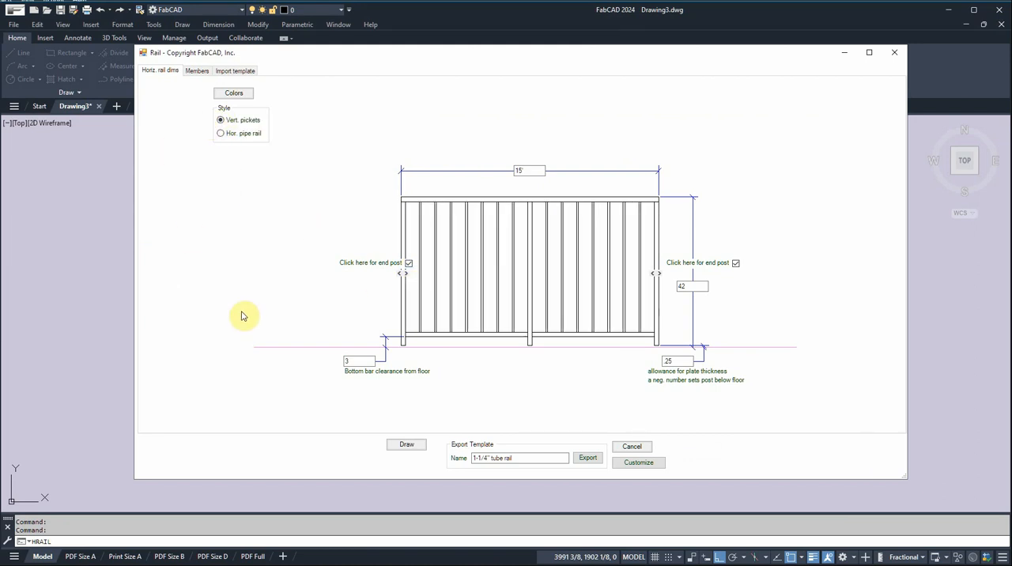
{"action": "left_click", "coordinate": [360, 360]}
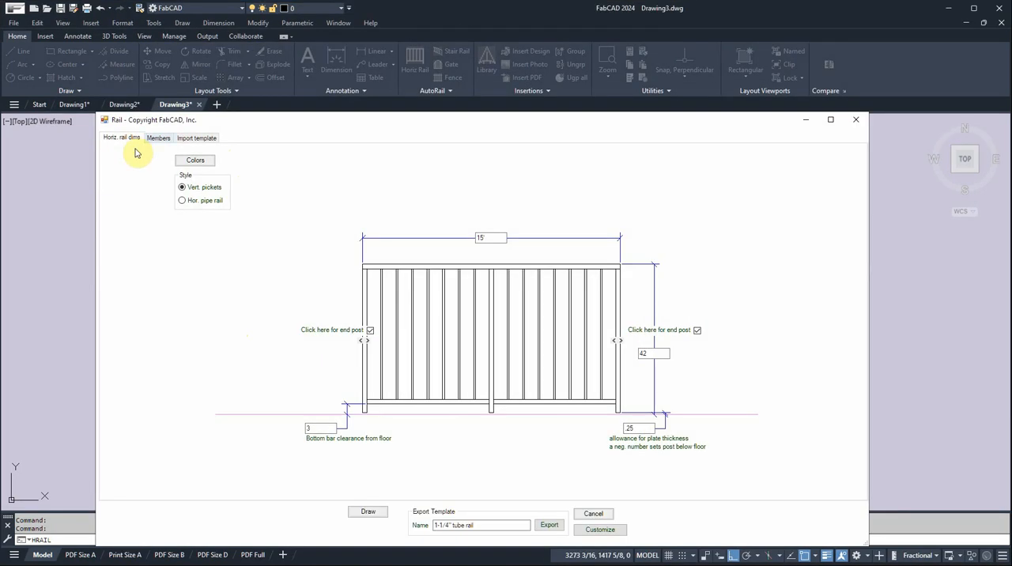
Open the top rail member settings and accept 1-1/4" square tube with 14 ga wall thickness.
{"action": "left_click", "coordinate": [158, 138]}
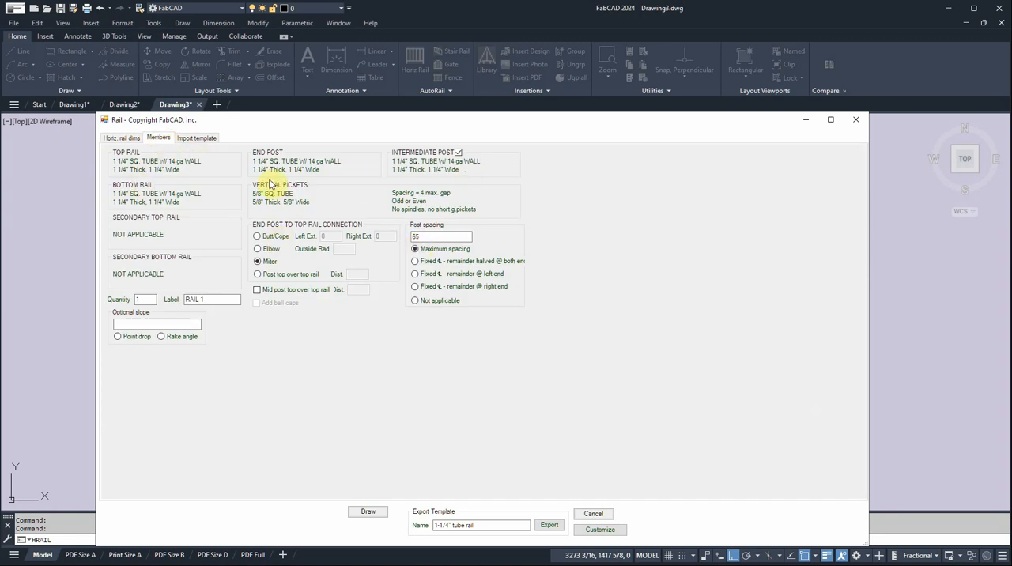
{"action": "left_click", "coordinate": [192, 164]}
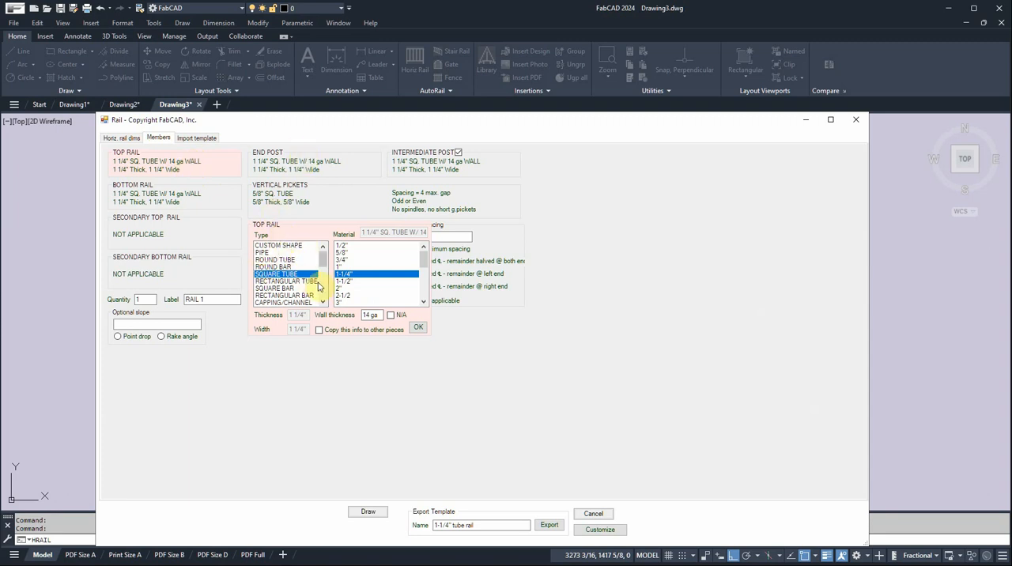
{"action": "left_click_drag", "start_coordinate": [323, 267], "coordinate": [326, 261]}
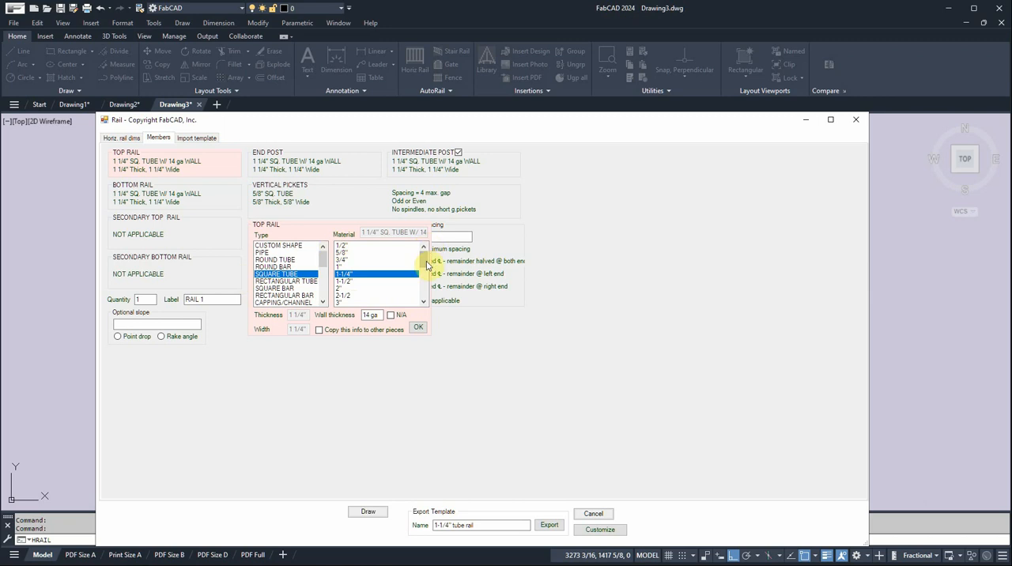
{"action": "left_click", "coordinate": [417, 328]}
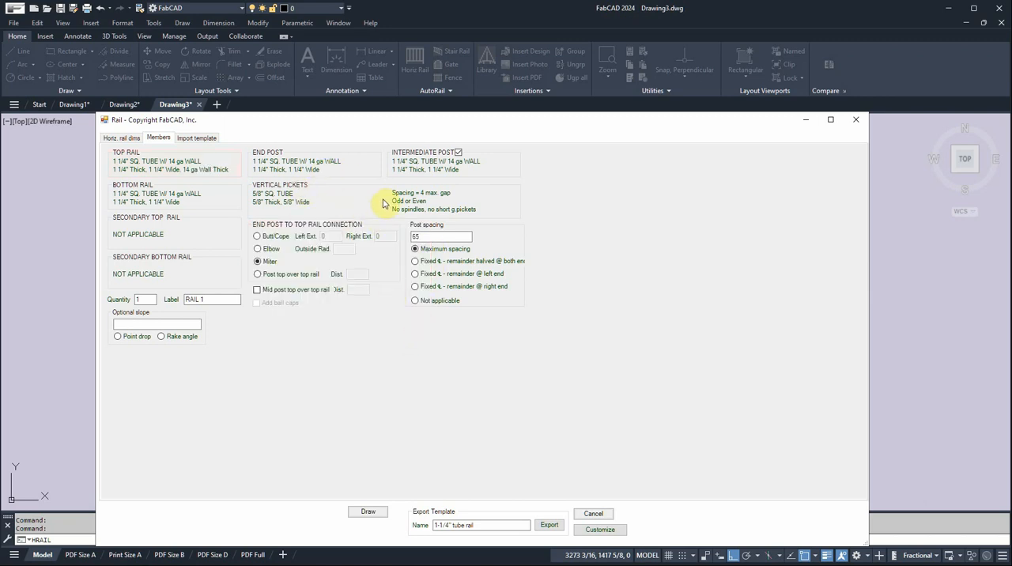
Draw the rail in the empty drawing and place its bill of materials below it.
{"action": "left_click", "coordinate": [368, 511]}
{"action": "left_click", "coordinate": [315, 280]}
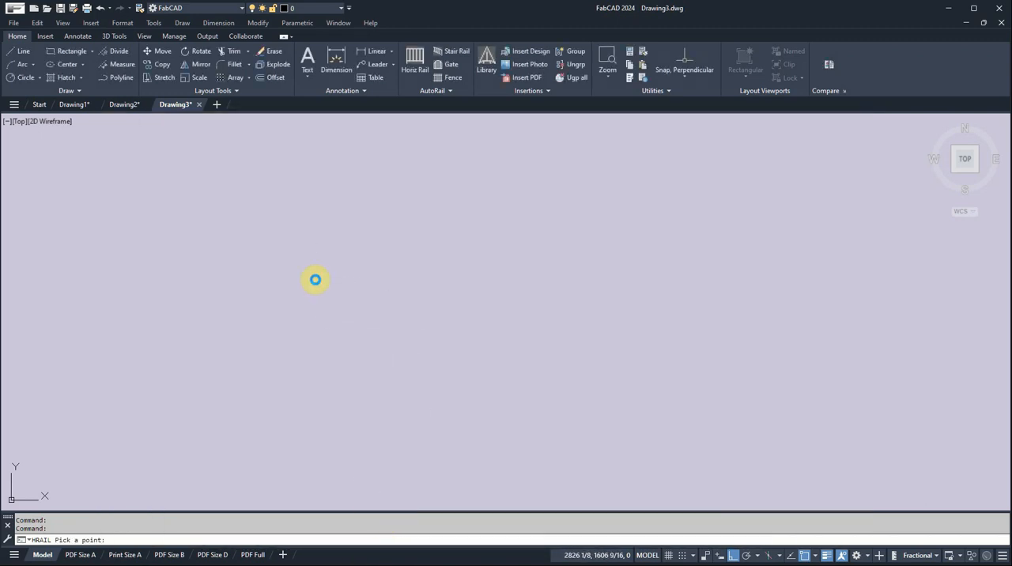
{"action": "left_click", "coordinate": [539, 311]}
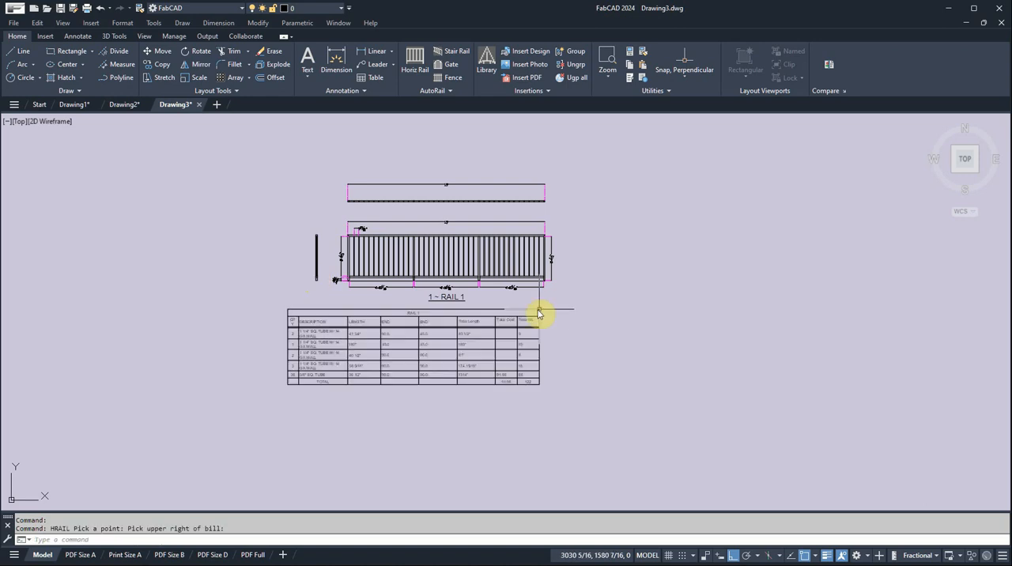
Examine the drawn rail's views, dimensions and bill of materials.
{"action": "scroll", "coordinate": [465, 336], "scroll_direction": "up", "scroll_amount": 2}
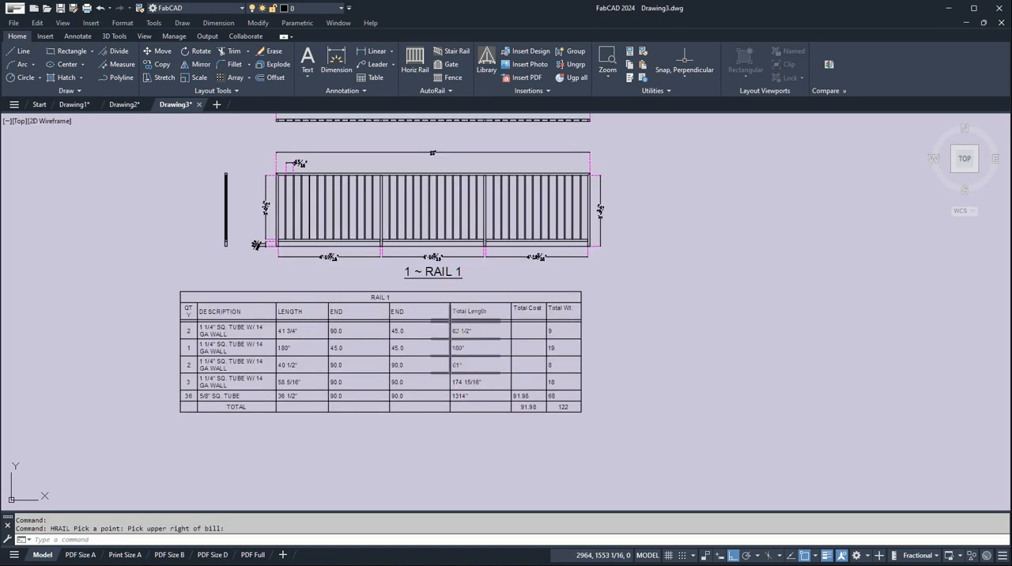
{"action": "scroll", "coordinate": [465, 338], "scroll_direction": "down", "scroll_amount": 2}
{"action": "mouse_move", "coordinate": [487, 341]}
{"action": "middle_mouse_down"}
{"action": "mouse_move", "coordinate": [440, 261]}
{"action": "mouse_move", "coordinate": [407, 295]}
{"action": "middle_mouse_up"}
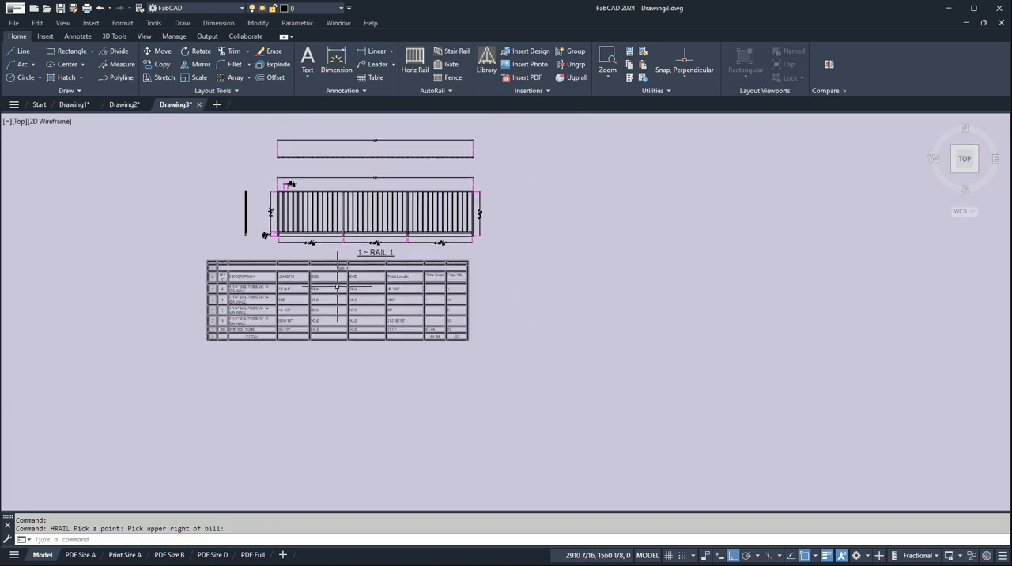
{"action": "scroll", "coordinate": [336, 287], "scroll_direction": "up", "scroll_amount": 2}
{"action": "scroll", "coordinate": [359, 319], "scroll_direction": "down", "scroll_amount": 2}
{"action": "scroll", "coordinate": [332, 340], "scroll_direction": "up", "scroll_amount": 3}
{"action": "scroll", "coordinate": [442, 317], "scroll_direction": "down", "scroll_amount": 3}
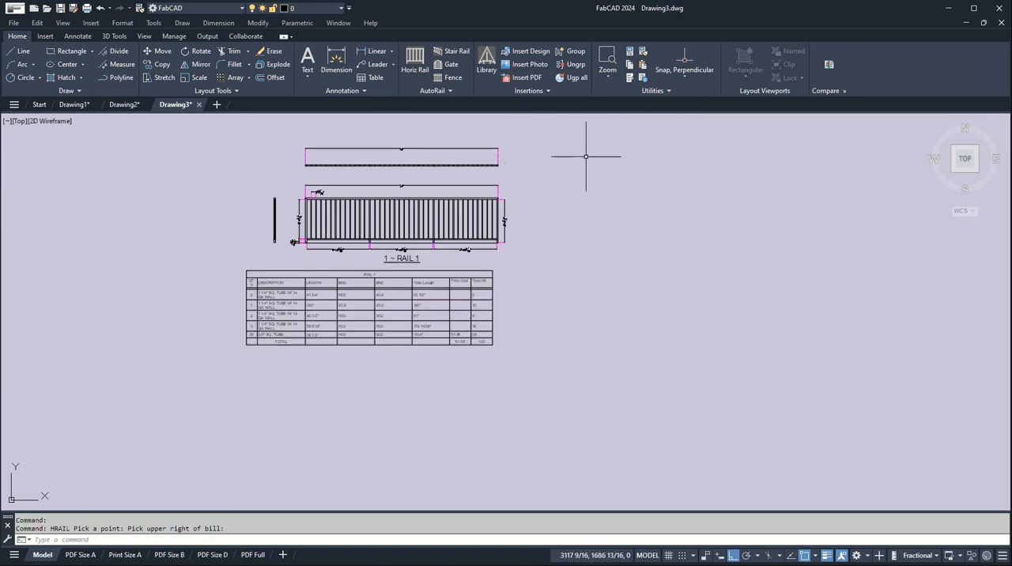
Begin a second horizontal rail and copy the top rail's 1-1/4" square tube, 14 ga specification to the secondary top rail.
{"action": "left_click", "coordinate": [419, 57]}
{"action": "left_click_drag", "start_coordinate": [286, 165], "coordinate": [453, 144]}
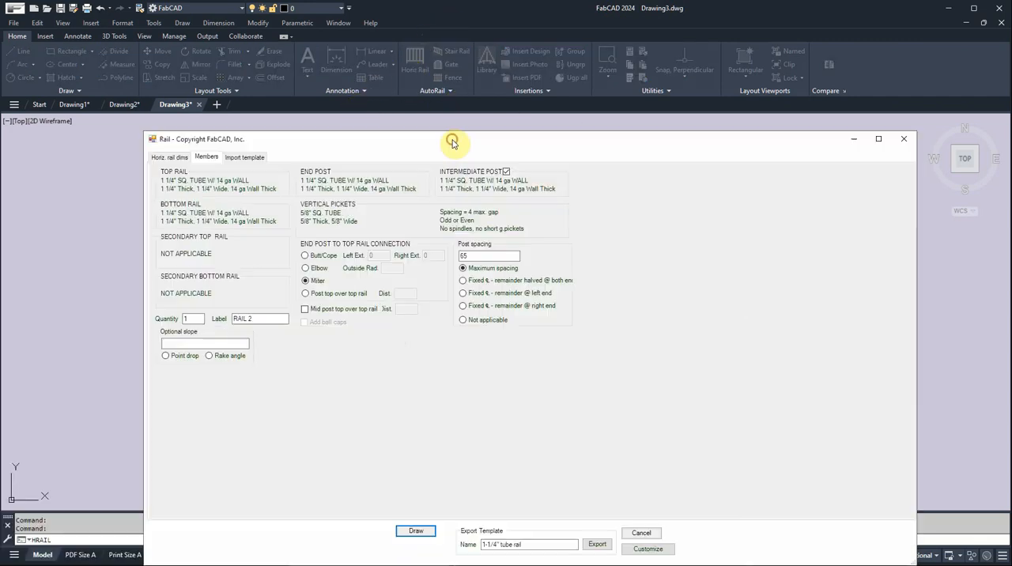
{"action": "left_click", "coordinate": [233, 186]}
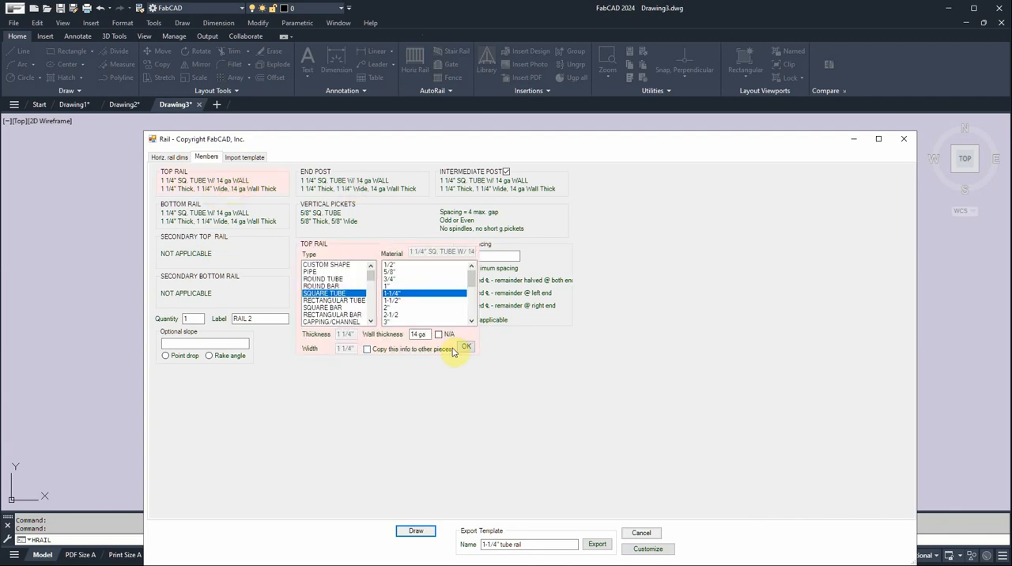
{"action": "left_click", "coordinate": [370, 350]}
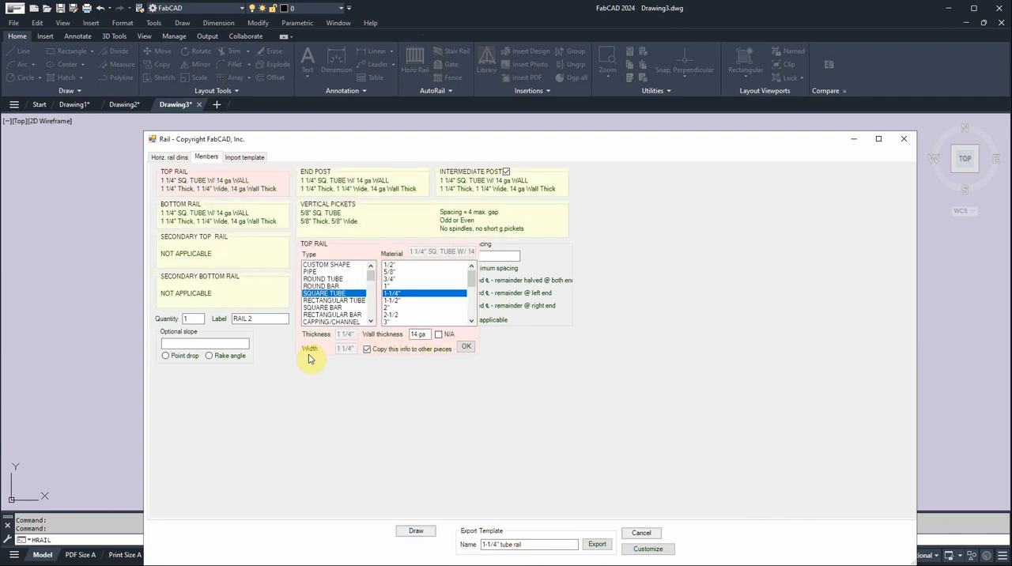
{"action": "left_click", "coordinate": [241, 254]}
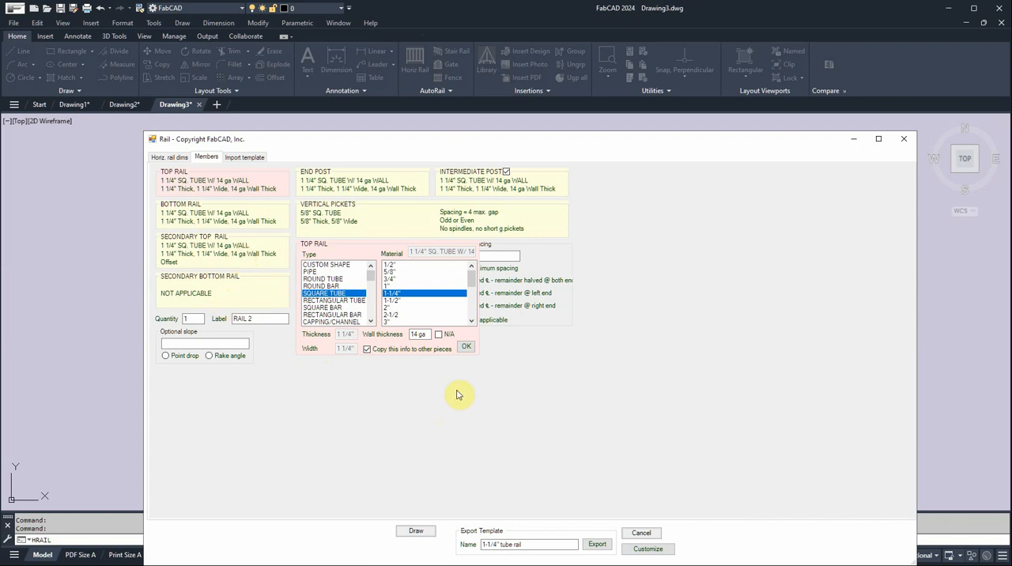
{"action": "left_click", "coordinate": [465, 347]}
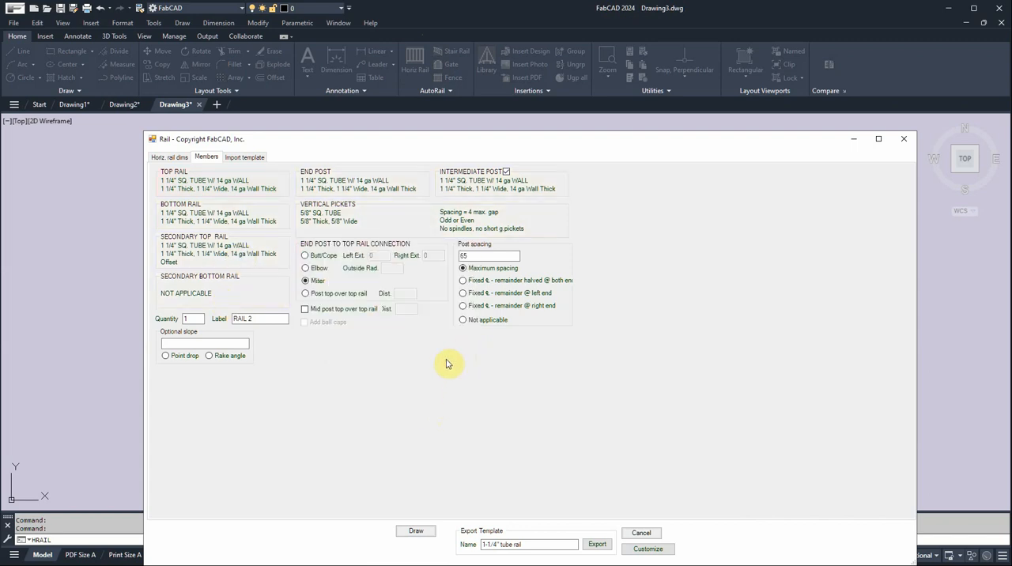
Set the secondary top rail's offset to 5 and run the vertical pickets to the secondary top rail.
{"action": "left_click", "coordinate": [238, 254]}
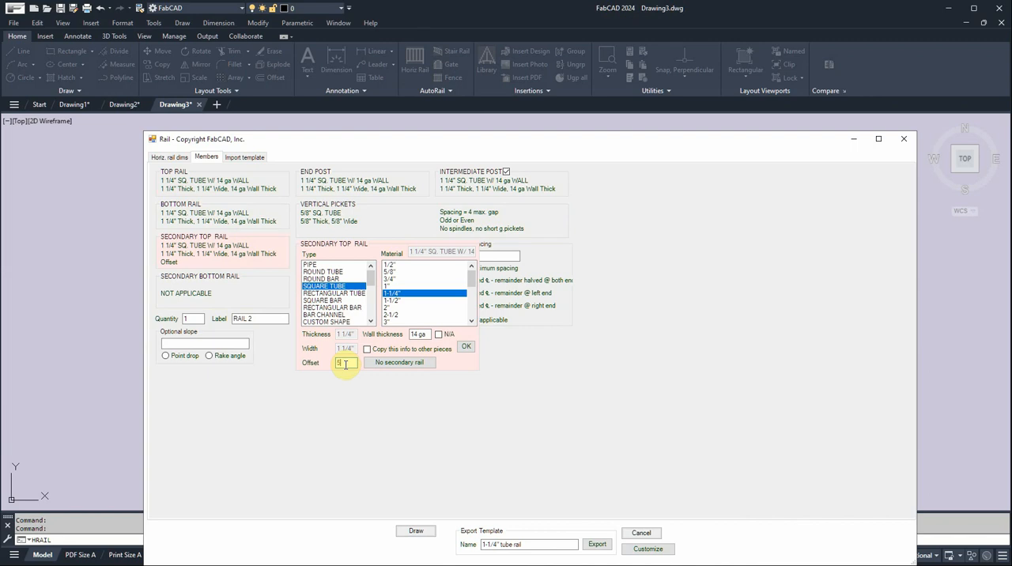
{"action": "left_click", "coordinate": [468, 347]}
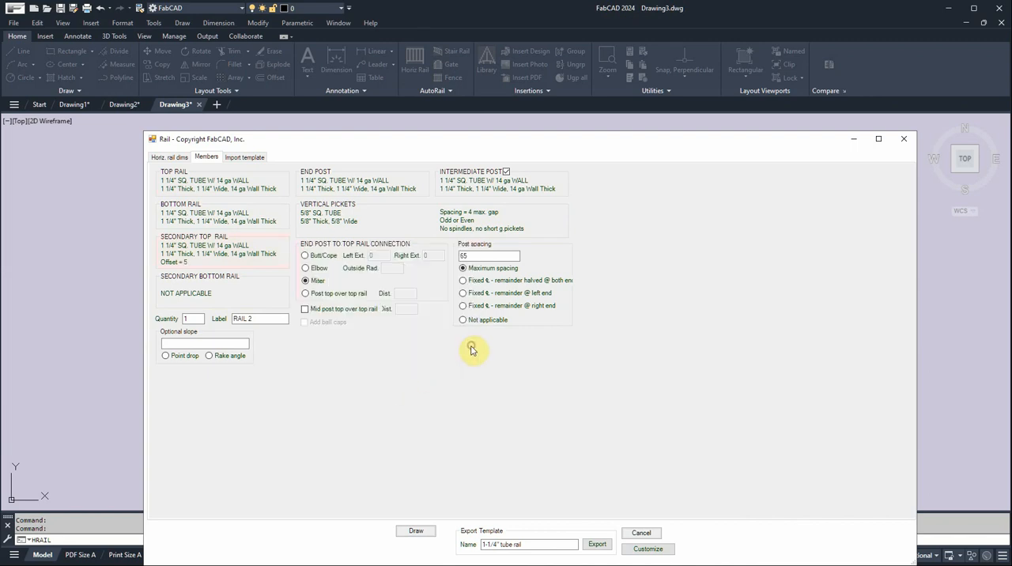
{"action": "left_click", "coordinate": [368, 224]}
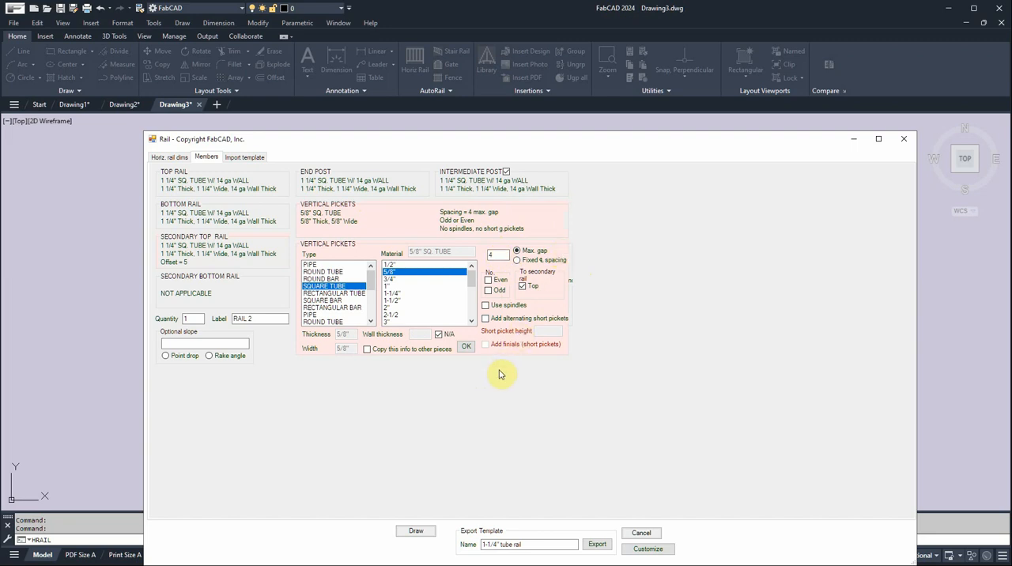
{"action": "left_click", "coordinate": [467, 346]}
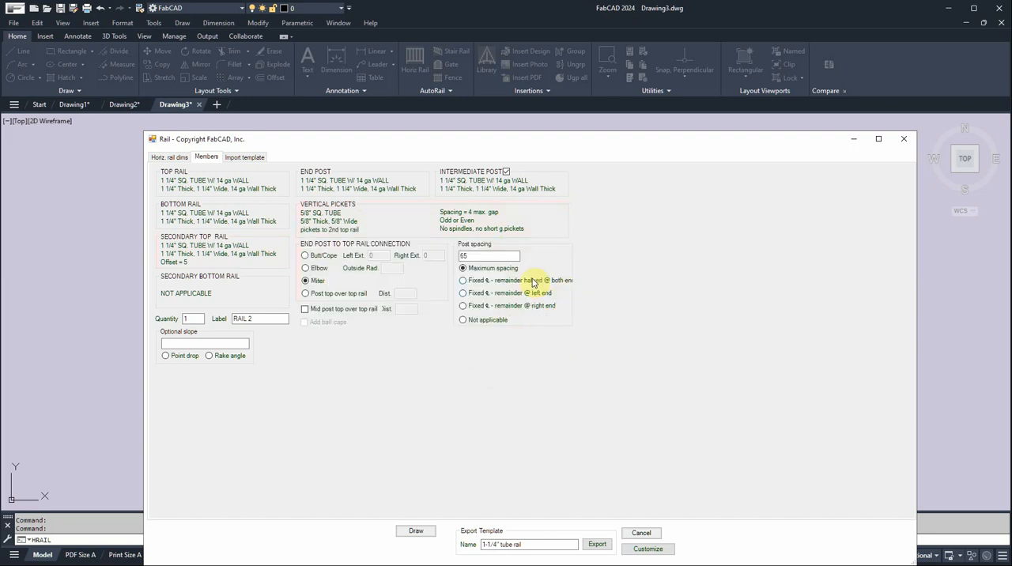
Draw RAIL 2 beside the first rail and place its bill of materials below it.
{"action": "left_click", "coordinate": [417, 533]}
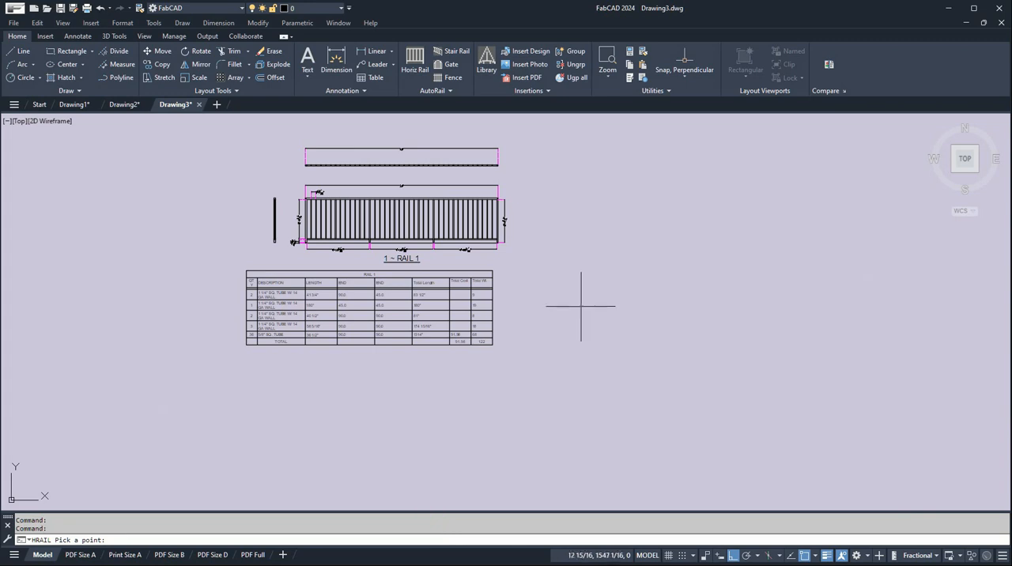
{"action": "left_click", "coordinate": [574, 253]}
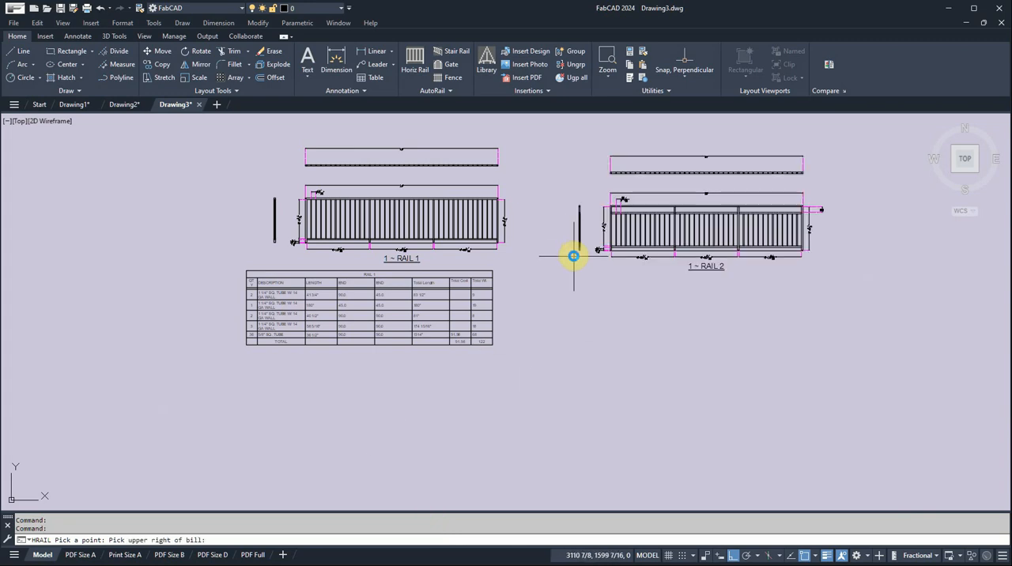
{"action": "left_click", "coordinate": [842, 276]}
{"action": "left_click", "coordinate": [756, 232]}
{"action": "key", "text": "Escape"}
{"action": "scroll", "coordinate": [653, 330], "scroll_direction": "up", "scroll_amount": 2}
{"action": "left_click", "coordinate": [790, 239]}
{"action": "middle_click_drag", "start_coordinate": [791, 238], "coordinate": [745, 255]}
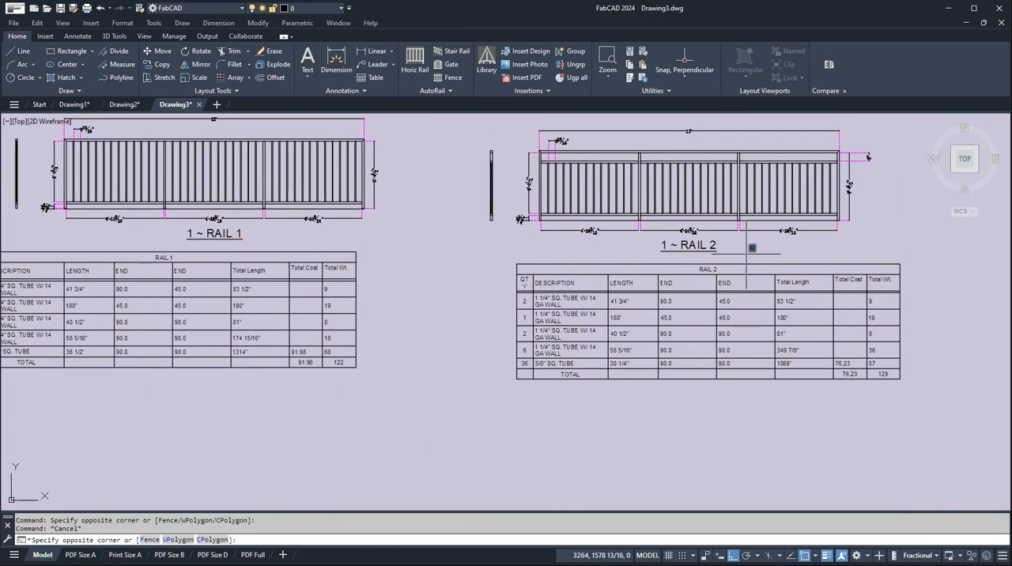
{"action": "left_click", "coordinate": [859, 244]}
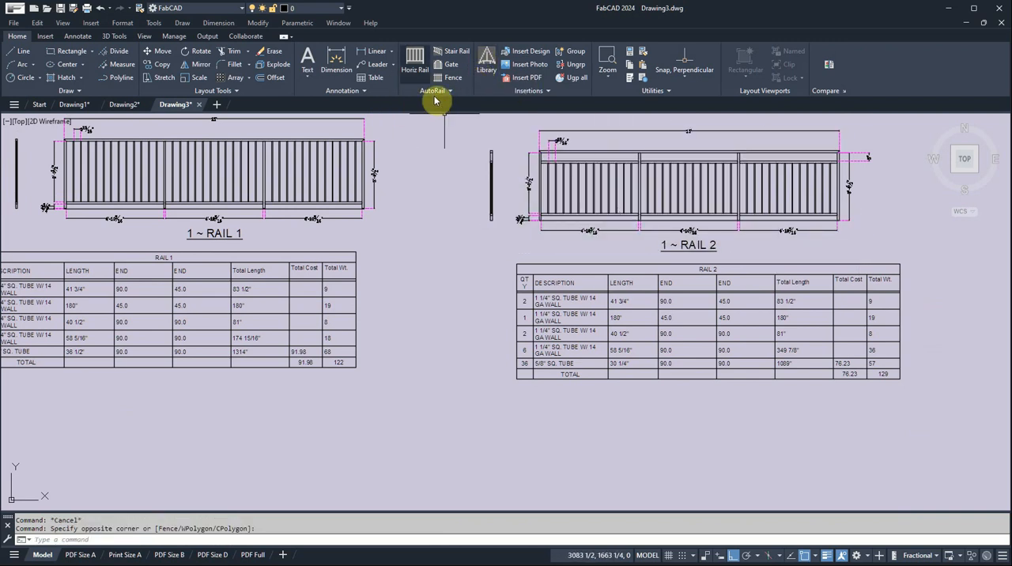
Begin a third horizontal rail and set its vertical pickets to use spindles with an odd picket count.
{"action": "left_click", "coordinate": [416, 61]}
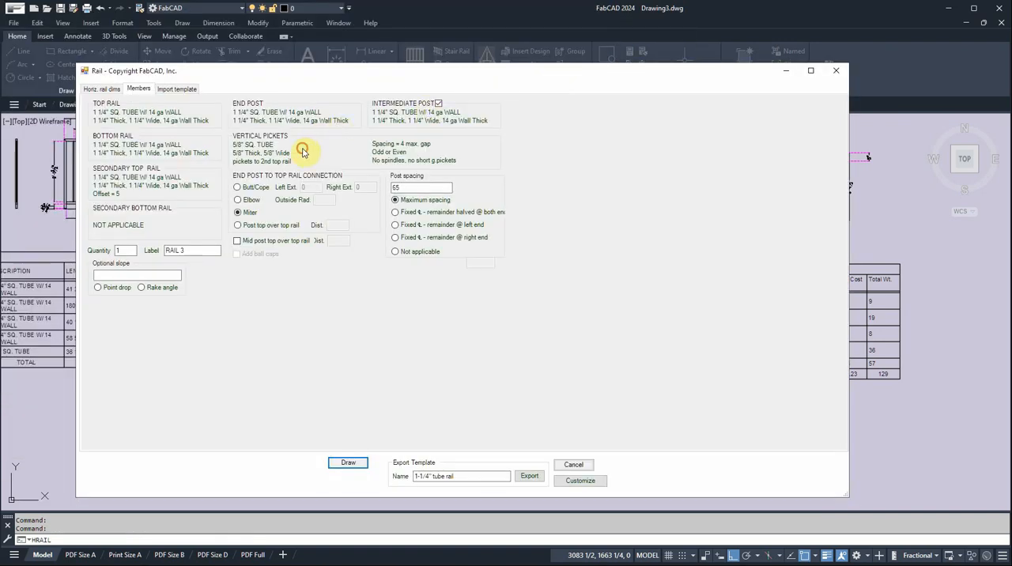
{"action": "left_click", "coordinate": [303, 150]}
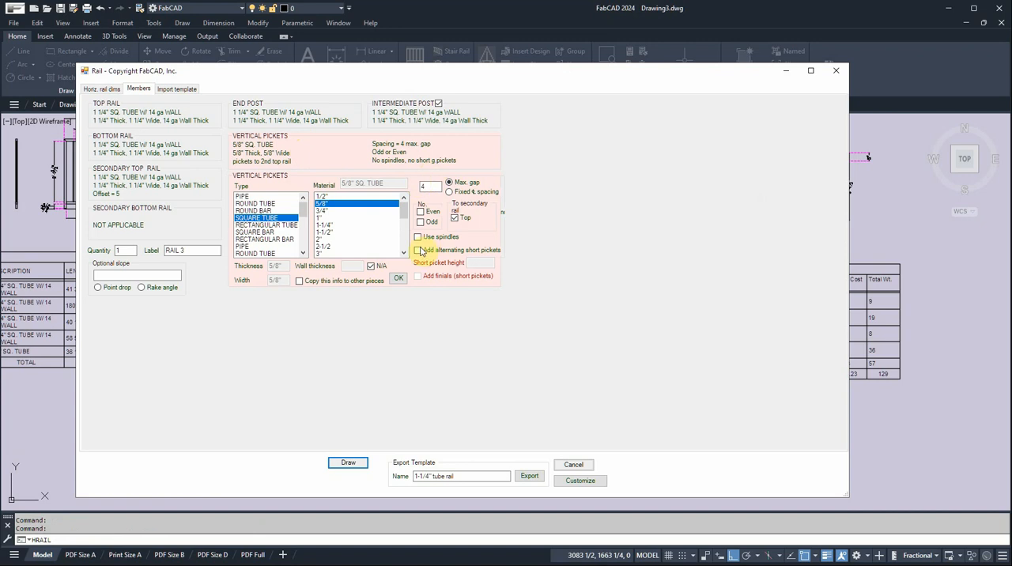
{"action": "left_click", "coordinate": [418, 237]}
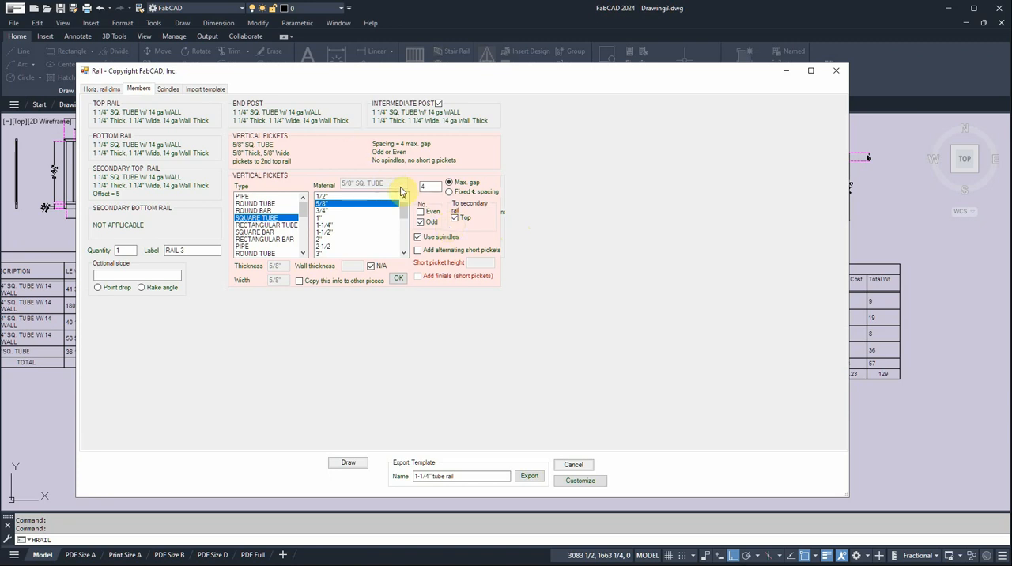
Define a two-item spindle pattern with Picket as member 1 and 2collars as member 2.
{"action": "left_click", "coordinate": [169, 90]}
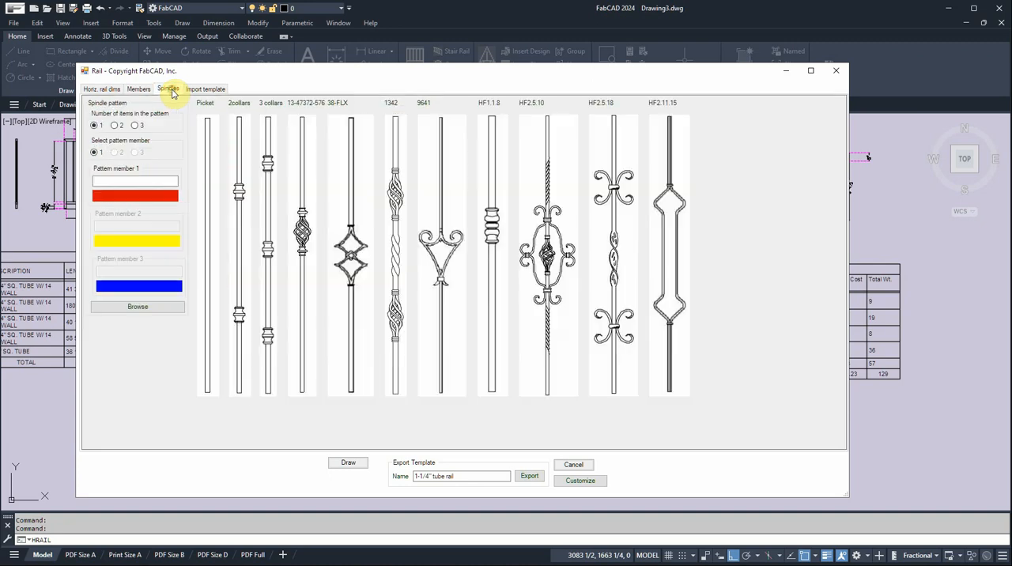
{"action": "left_click", "coordinate": [115, 127]}
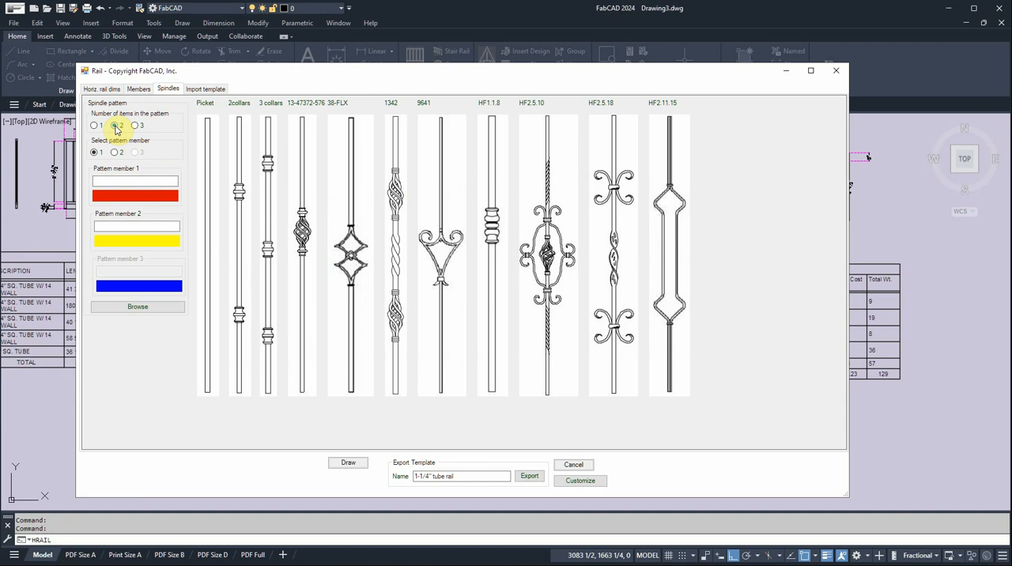
{"action": "left_click", "coordinate": [209, 182]}
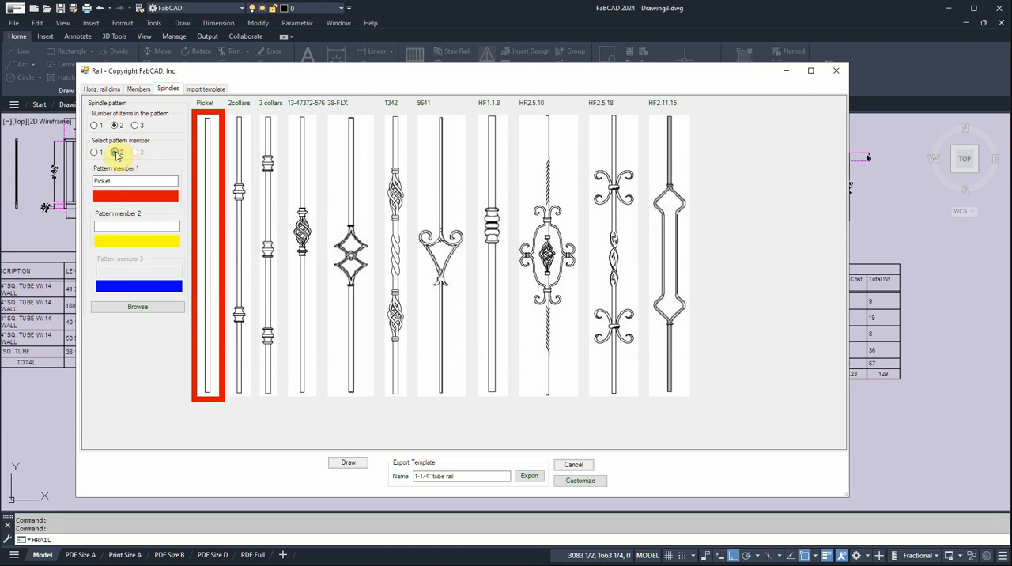
{"action": "left_click", "coordinate": [242, 240]}
Draw RAIL 3 below the second rail and place its bill of materials beneath it.
{"action": "left_click", "coordinate": [348, 463]}
{"action": "left_click", "coordinate": [321, 392]}
{"action": "mouse_move", "coordinate": [321, 392]}
{"action": "middle_mouse_down"}
{"action": "mouse_move", "coordinate": [337, 377]}
{"action": "mouse_move", "coordinate": [305, 233]}
{"action": "middle_mouse_up"}
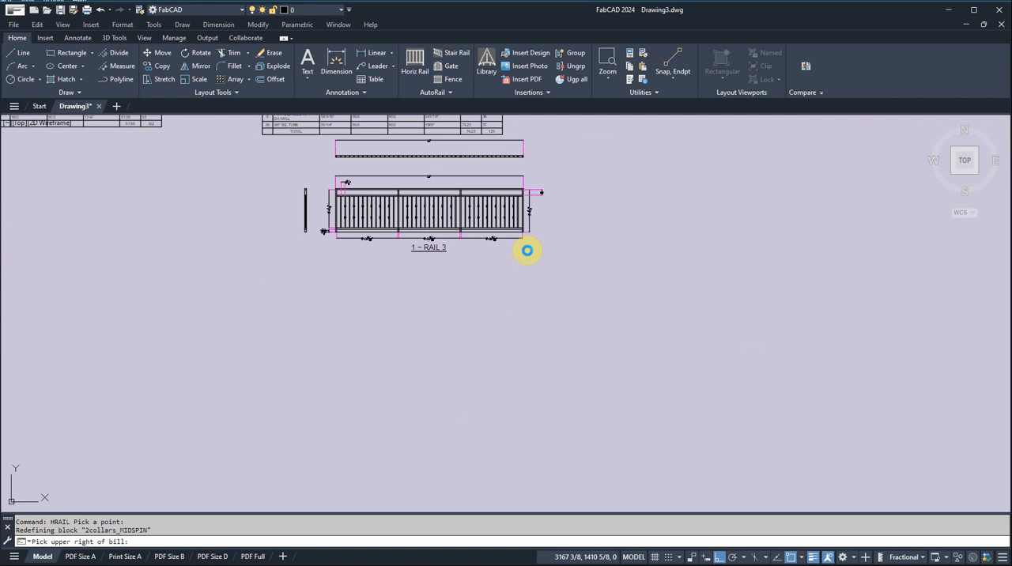
{"action": "left_click", "coordinate": [526, 249]}
Examine RAIL 3's alternating plain pickets and collared spindles, its dimensions and its bill of materials.
{"action": "scroll", "coordinate": [430, 216], "scroll_direction": "up", "scroll_amount": 8}
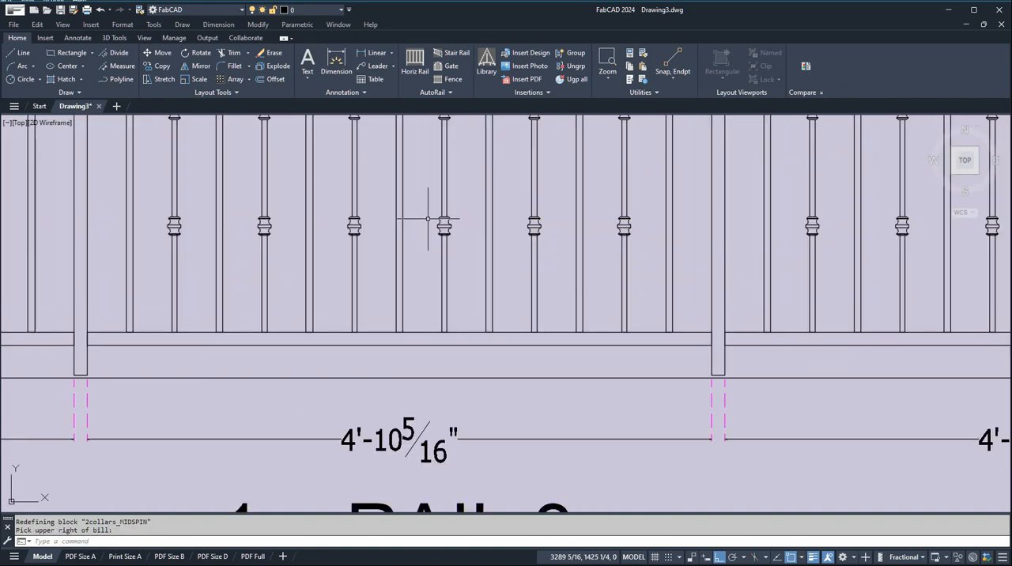
{"action": "middle_click_drag", "start_coordinate": [418, 220], "coordinate": [416, 296]}
{"action": "scroll", "coordinate": [438, 292], "scroll_direction": "down", "scroll_amount": 2}
{"action": "scroll", "coordinate": [439, 292], "scroll_direction": "down", "scroll_amount": 2}
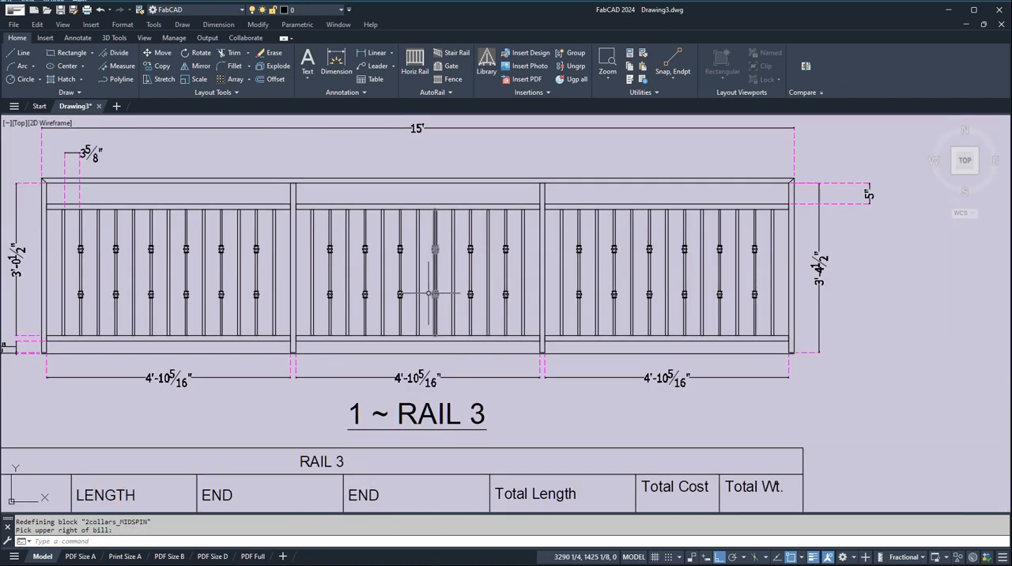
{"action": "scroll", "coordinate": [449, 305], "scroll_direction": "down", "scroll_amount": 4}
{"action": "scroll", "coordinate": [451, 304], "scroll_direction": "down", "scroll_amount": 1}
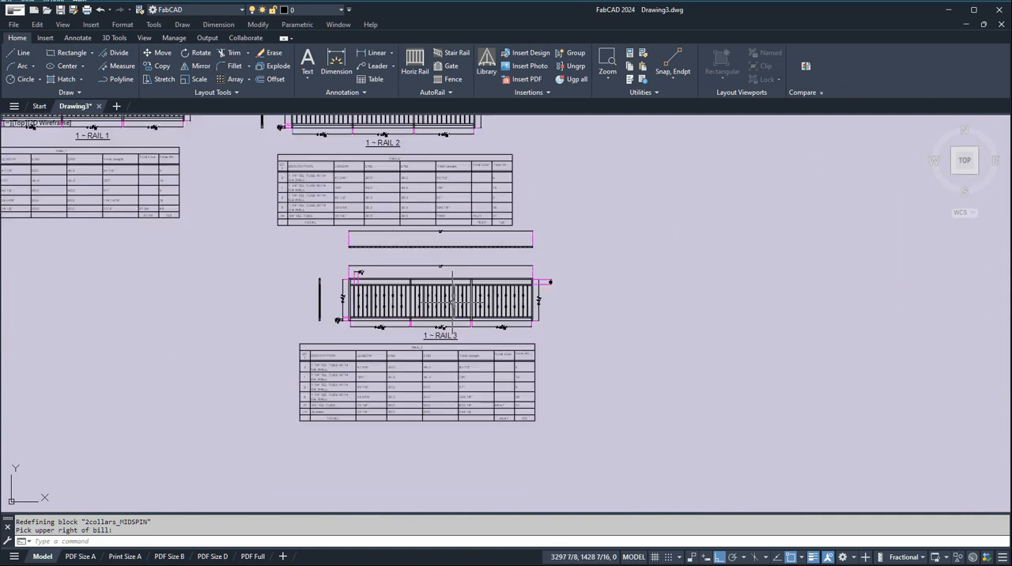
Examine the sample rails with scroll panels, horizontal members, open panels, mesh infill and chain-link fencing.
{"action": "scroll", "coordinate": [497, 285], "scroll_direction": "down", "scroll_amount": 2}
{"action": "scroll", "coordinate": [437, 167], "scroll_direction": "up", "scroll_amount": 6}
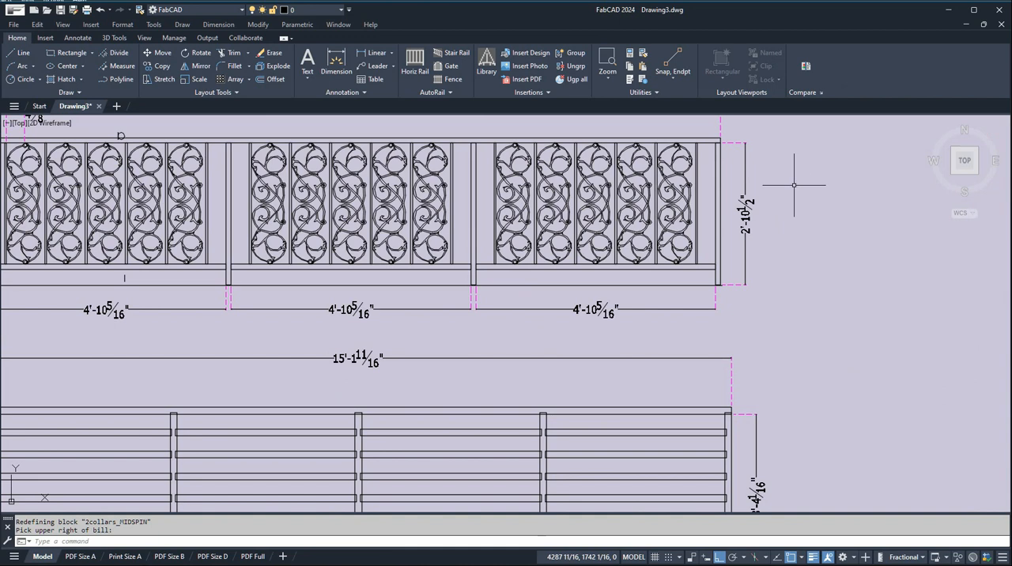
{"action": "scroll", "coordinate": [789, 167], "scroll_direction": "down", "scroll_amount": 2}
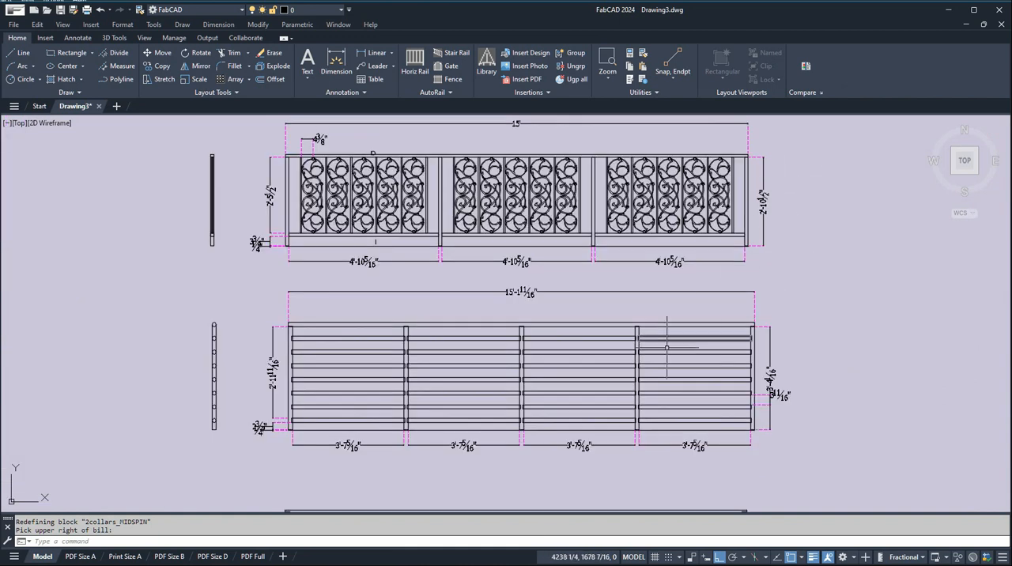
{"action": "scroll", "coordinate": [799, 301], "scroll_direction": "down", "scroll_amount": 2}
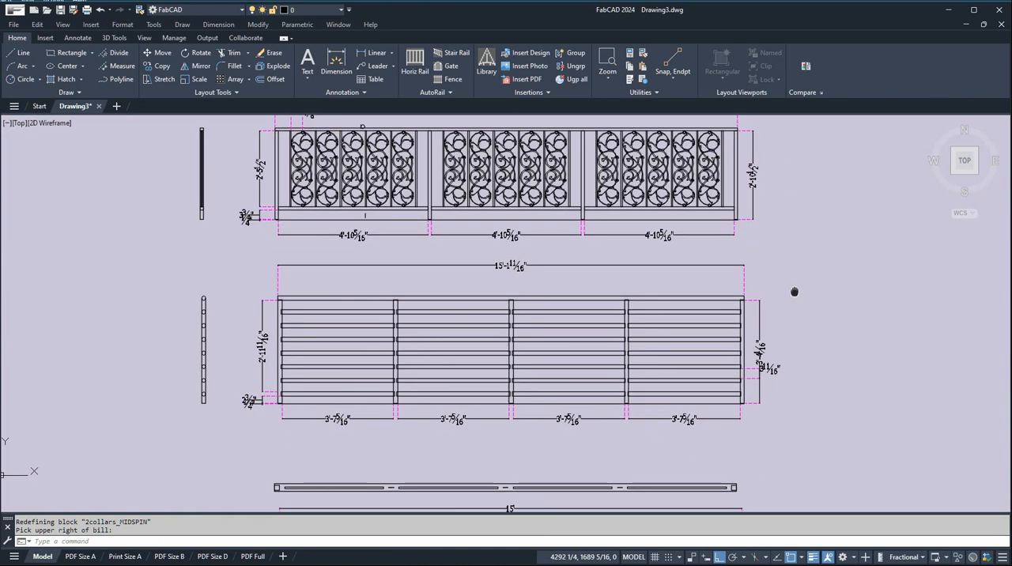
{"action": "scroll", "coordinate": [759, 317], "scroll_direction": "down", "scroll_amount": 1}
{"action": "middle_click_drag", "start_coordinate": [757, 350], "coordinate": [717, 252]}
{"action": "middle_click_drag", "start_coordinate": [726, 371], "coordinate": [708, 237]}
{"action": "scroll", "coordinate": [632, 360], "scroll_direction": "down", "scroll_amount": 2}
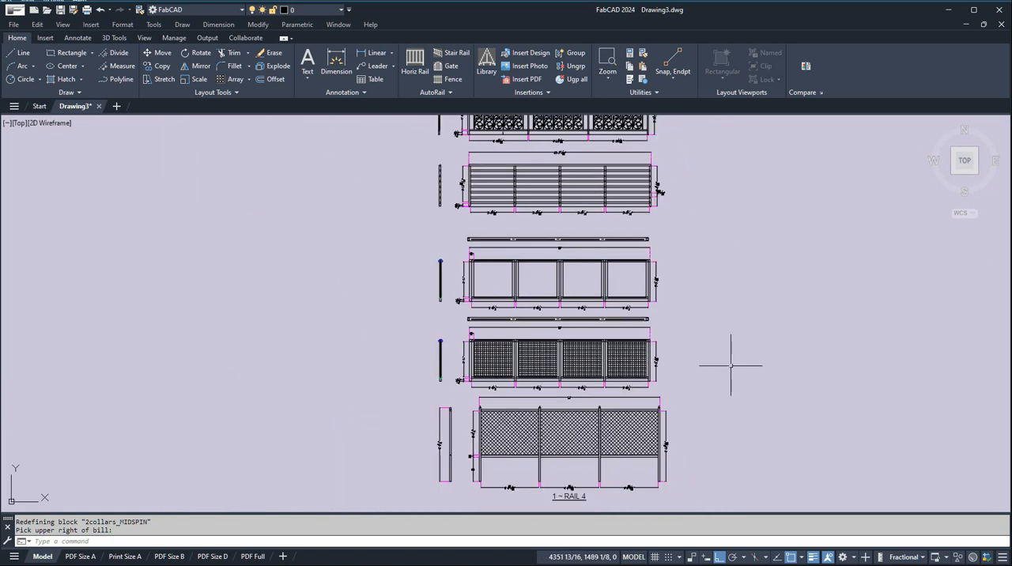
{"action": "middle_click_drag", "start_coordinate": [704, 400], "coordinate": [637, 308]}
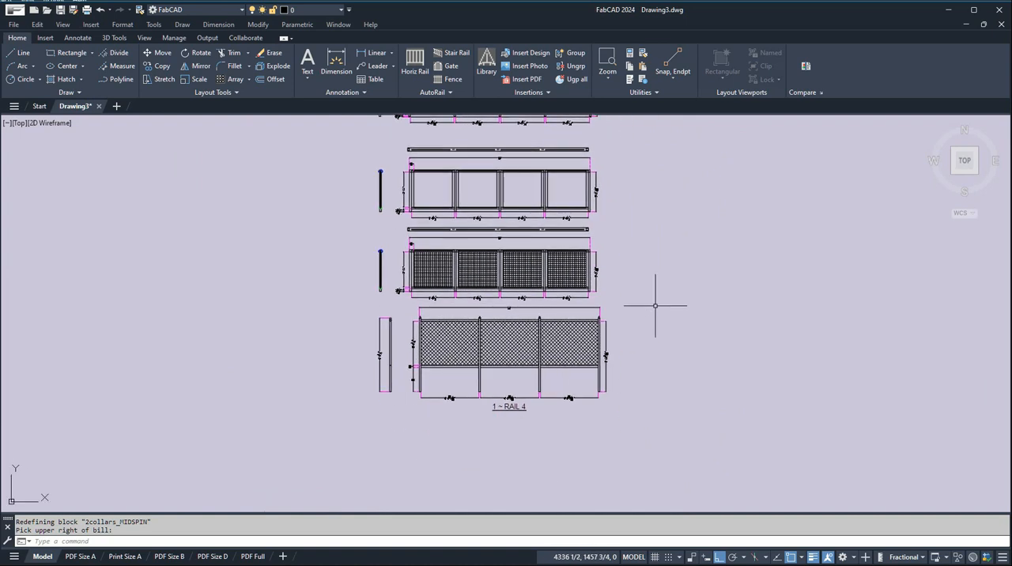
{"action": "mouse_move", "coordinate": [655, 265]}
{"action": "middle_mouse_down"}
{"action": "mouse_move", "coordinate": [653, 346]}
{"action": "mouse_move", "coordinate": [546, 374]}
{"action": "middle_mouse_up"}
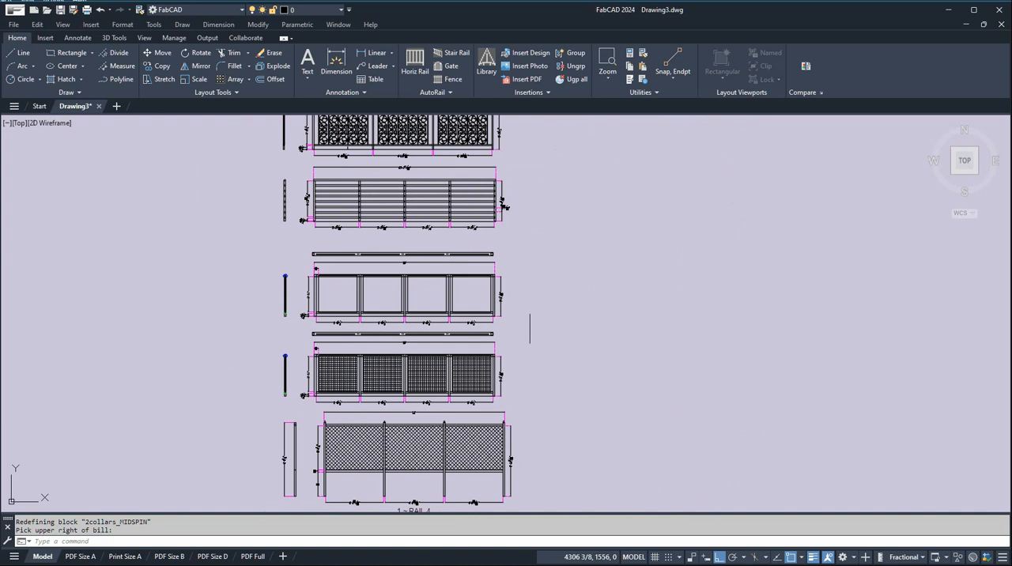
Fill the four open panels of the sample rail with the light blue Spherical gradient hatch from the tool palettes.
{"action": "left_click", "coordinate": [630, 79]}
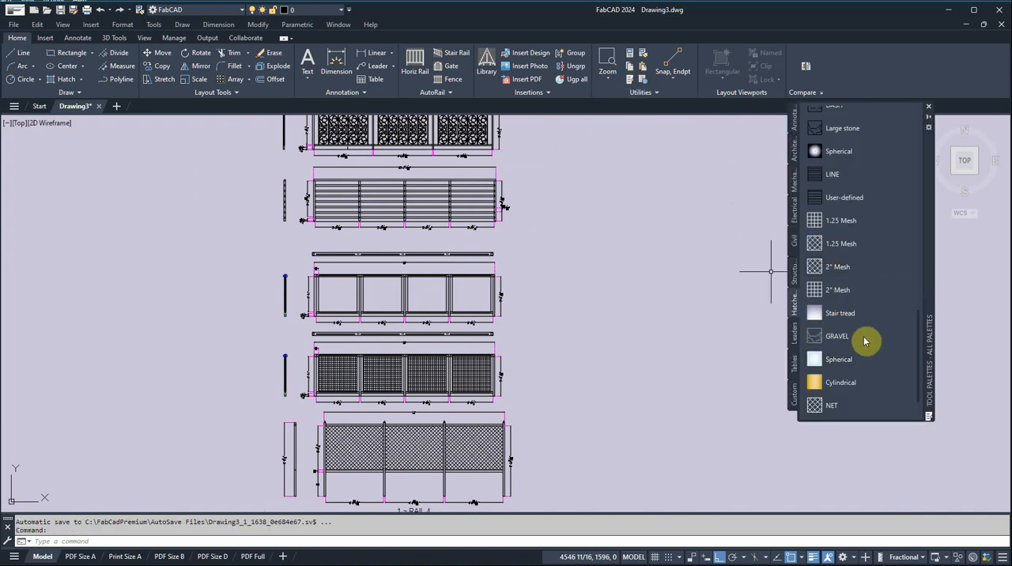
{"action": "left_click", "coordinate": [846, 379]}
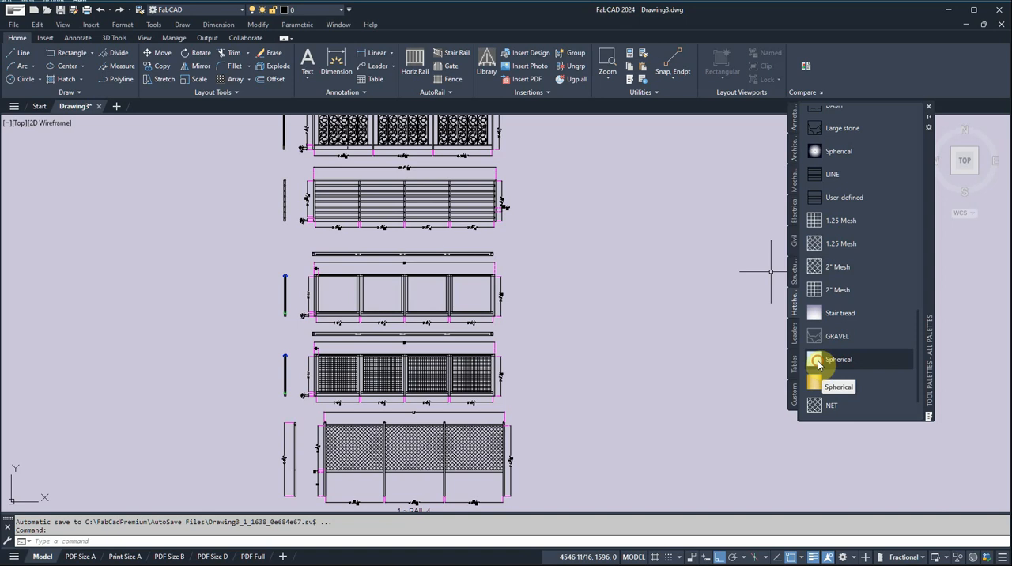
{"action": "left_click", "coordinate": [478, 295]}
{"action": "left_click", "coordinate": [430, 296]}
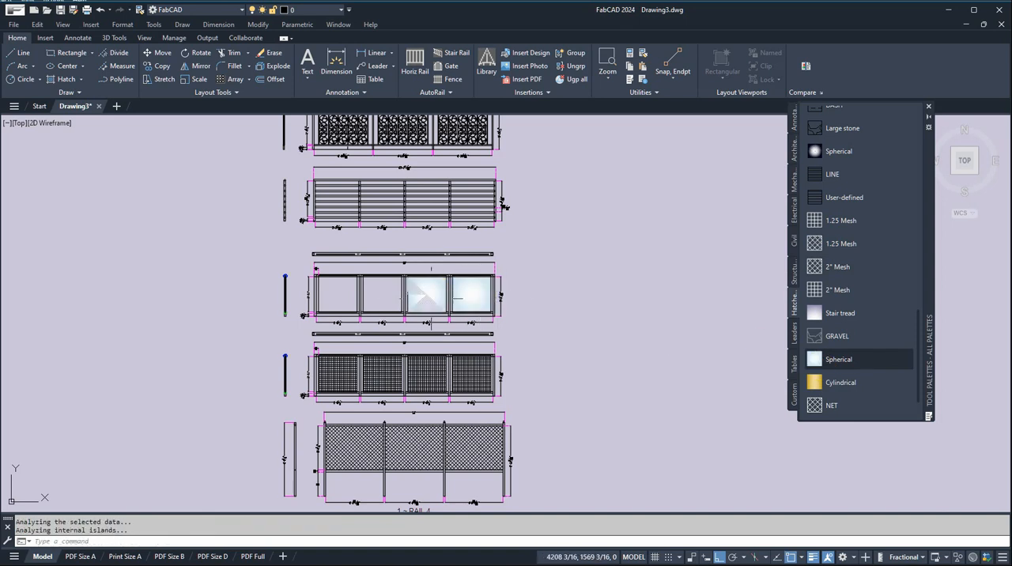
{"action": "left_click", "coordinate": [382, 302]}
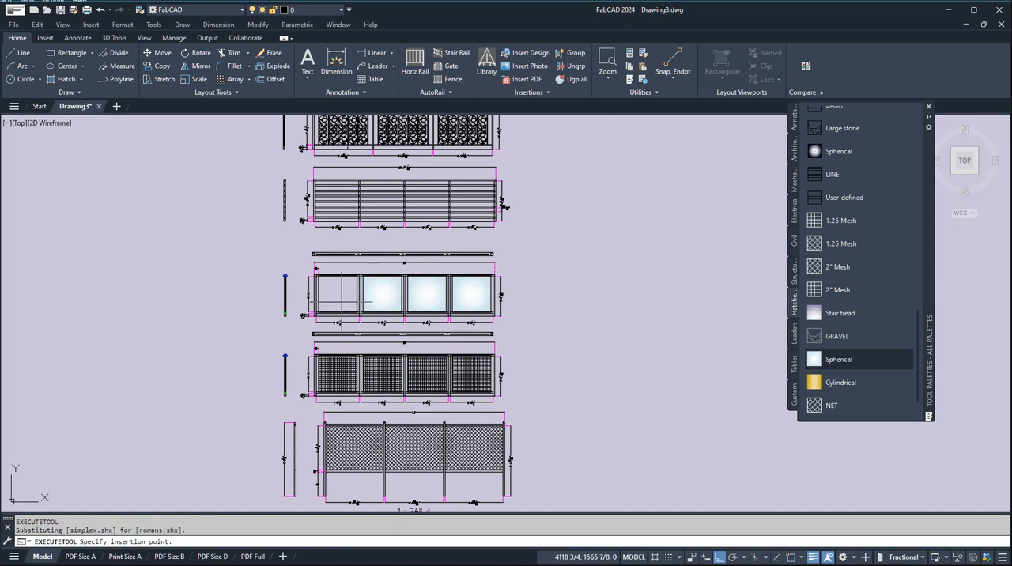
{"action": "left_click", "coordinate": [342, 302]}
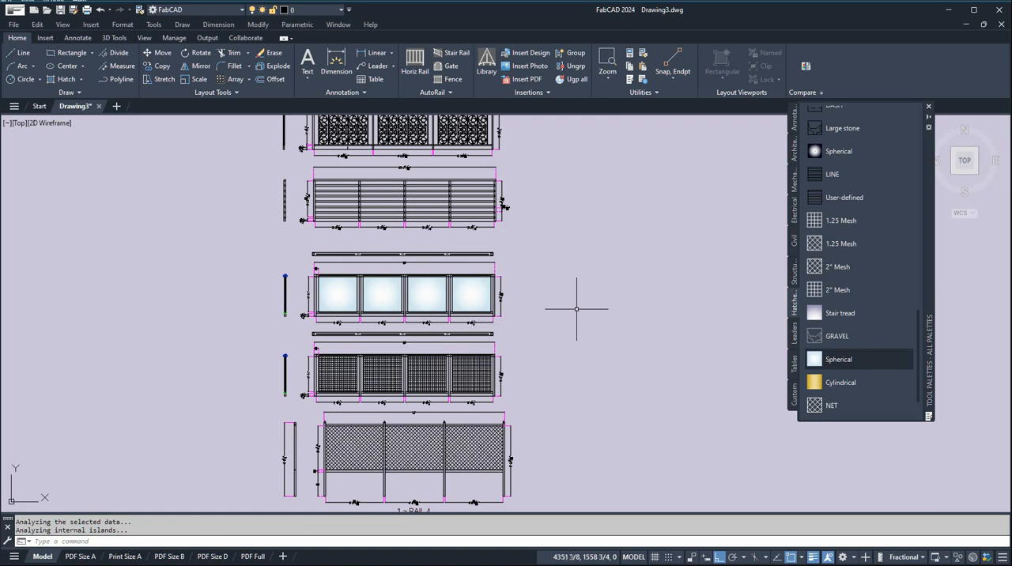